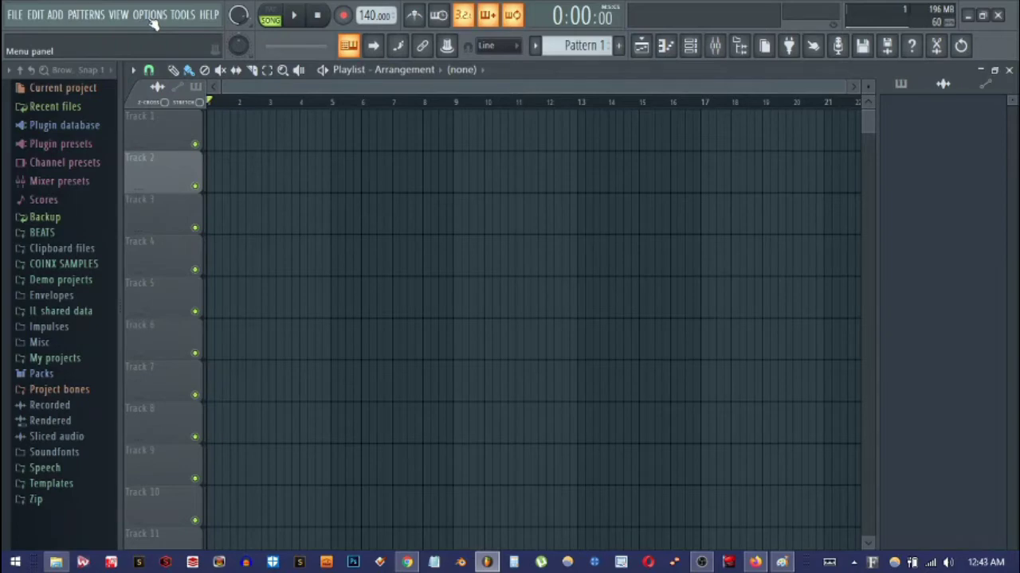
Set the audio device to Focusrite USB ASIO in the audio settings and close the settings.
left_click(149, 16)
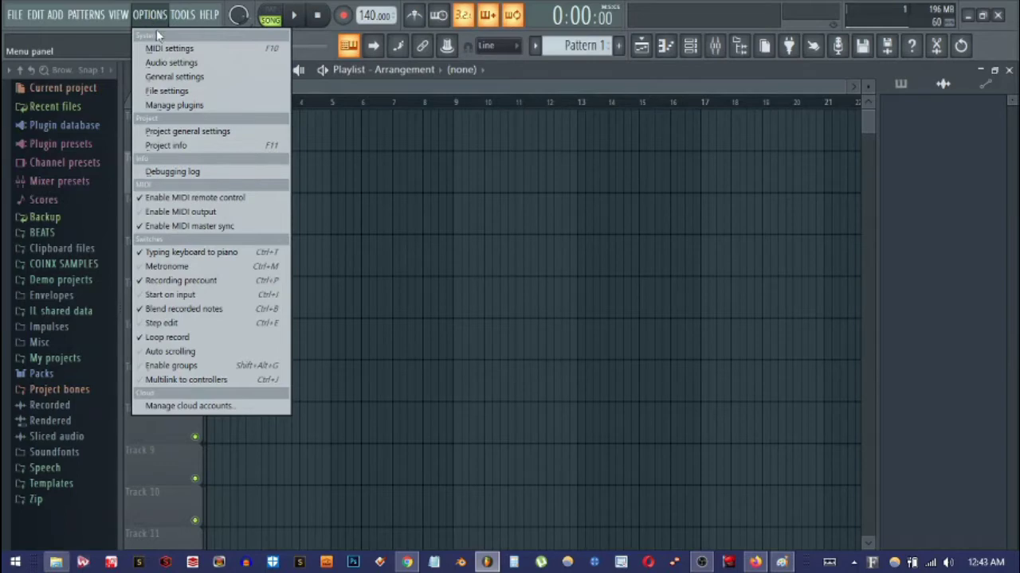
left_click(169, 60)
left_click(420, 94)
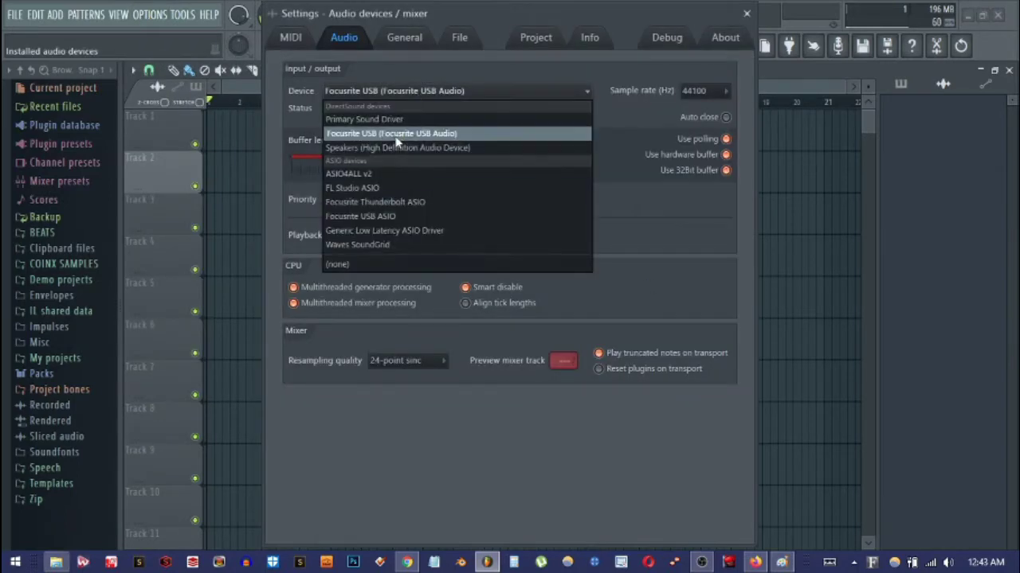
left_click(399, 217)
left_click(747, 13)
Arm mixer track Insert 4 for recording, assign its audio input, and close the mixer.
left_click(715, 46)
left_click(629, 380)
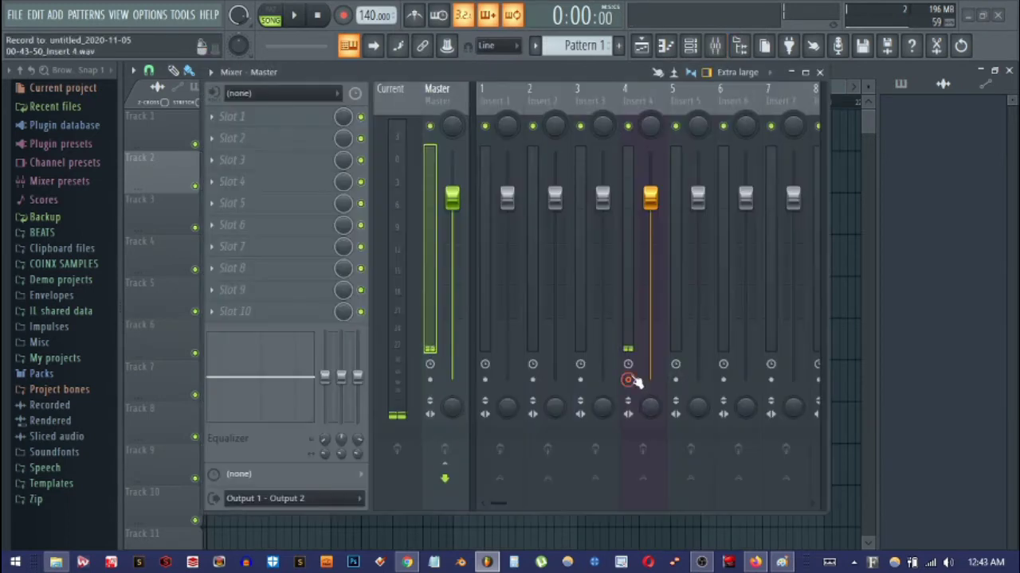
left_click(637, 318)
left_click(278, 93)
left_click(271, 262)
left_click(820, 73)
Record a vocal take from the start of the song into the playlist and stop the recording.
left_click(713, 133)
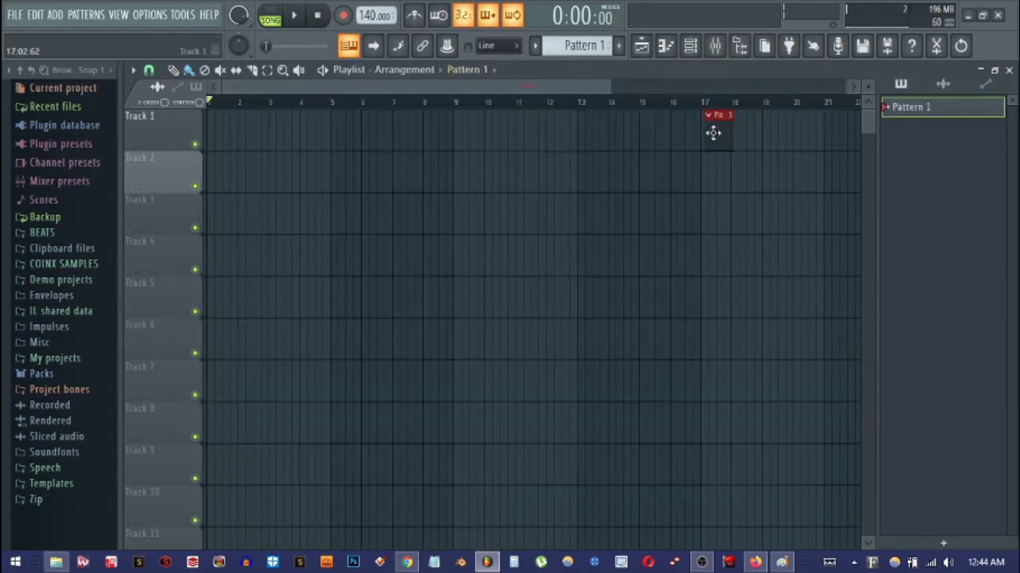
left_click(343, 15)
left_click(294, 15)
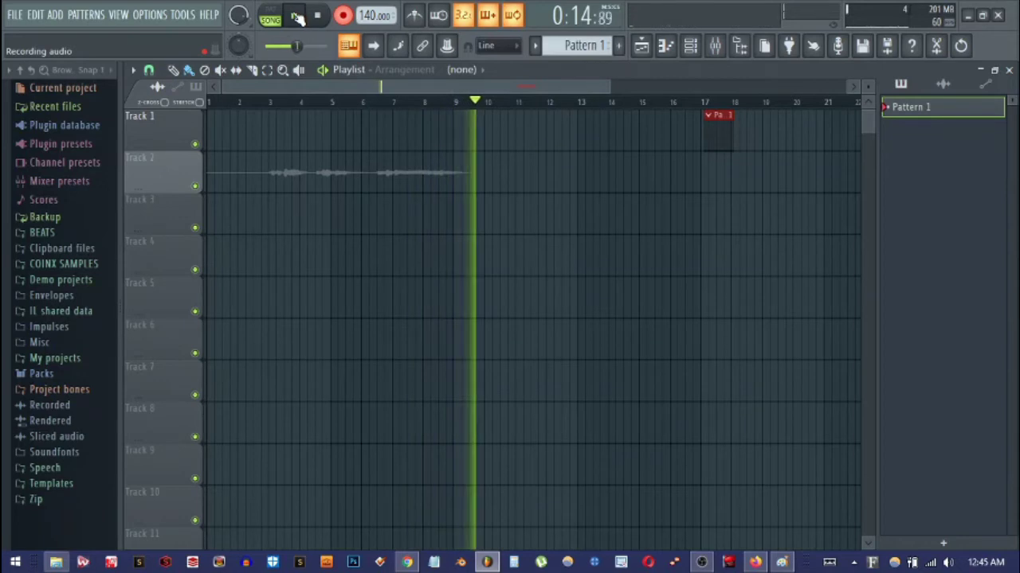
left_click(296, 16)
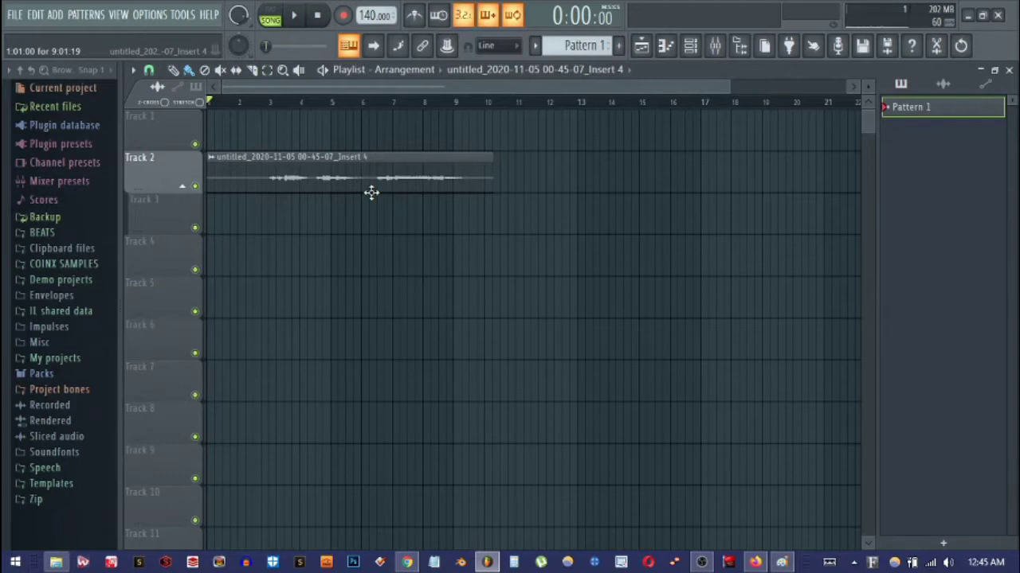
Make the playlist tracks taller, open the recorded Track 2 clip in Edison, and enlarge the editor window.
left_click_drag(868, 86, 868, 158)
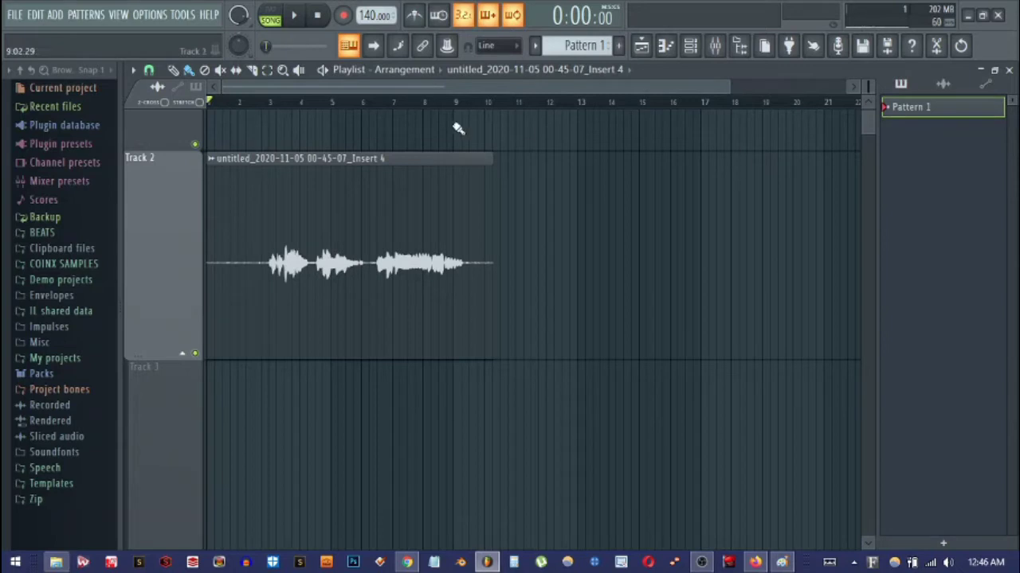
left_click(212, 162)
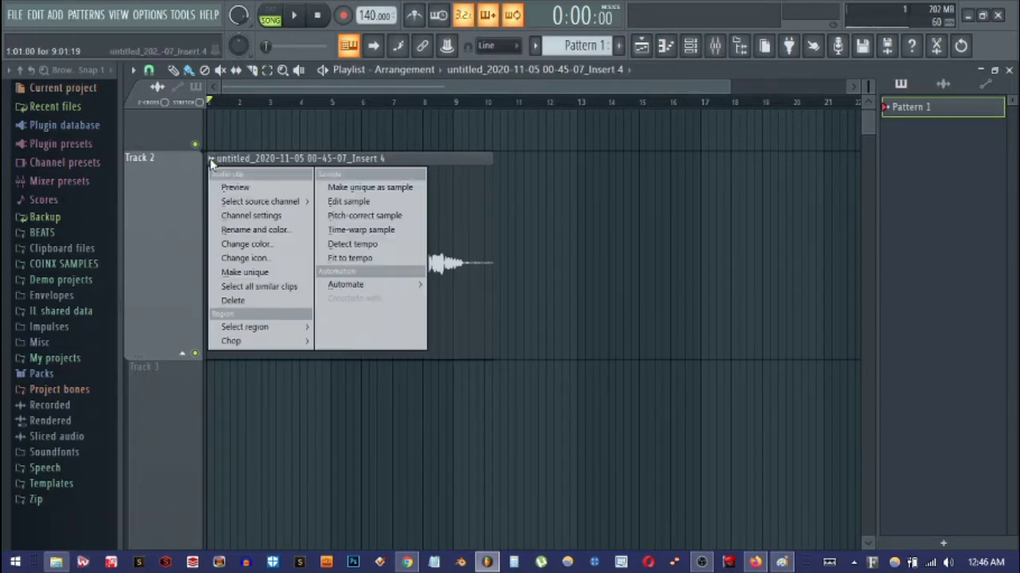
left_click(350, 202)
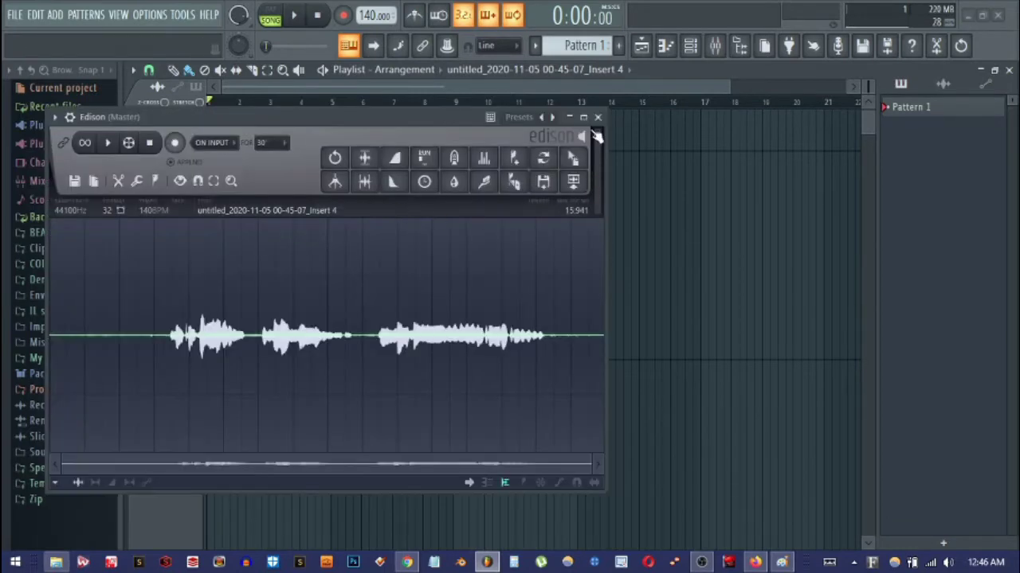
left_click_drag(601, 489, 772, 542)
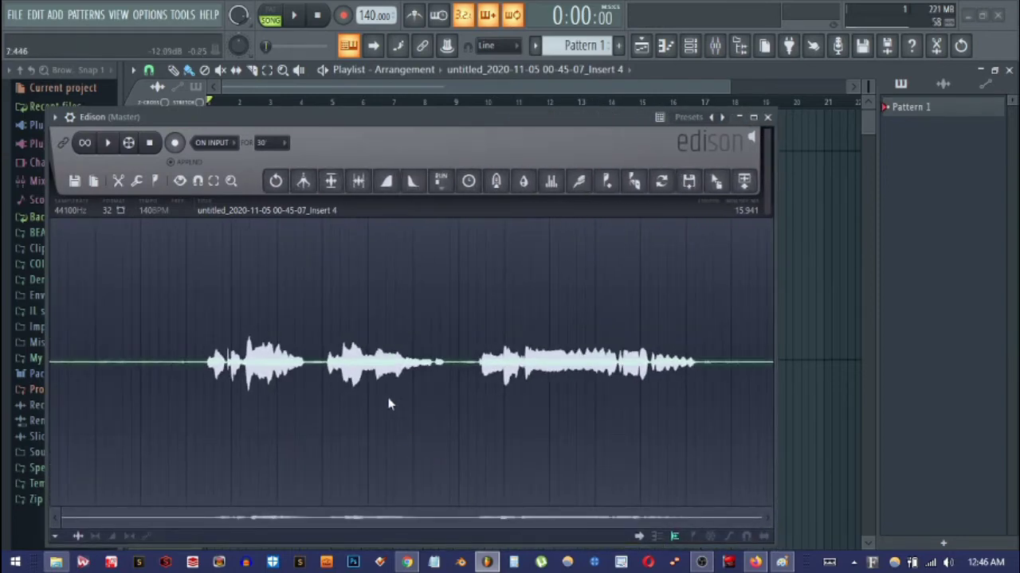
left_click_drag(517, 112, 518, 20)
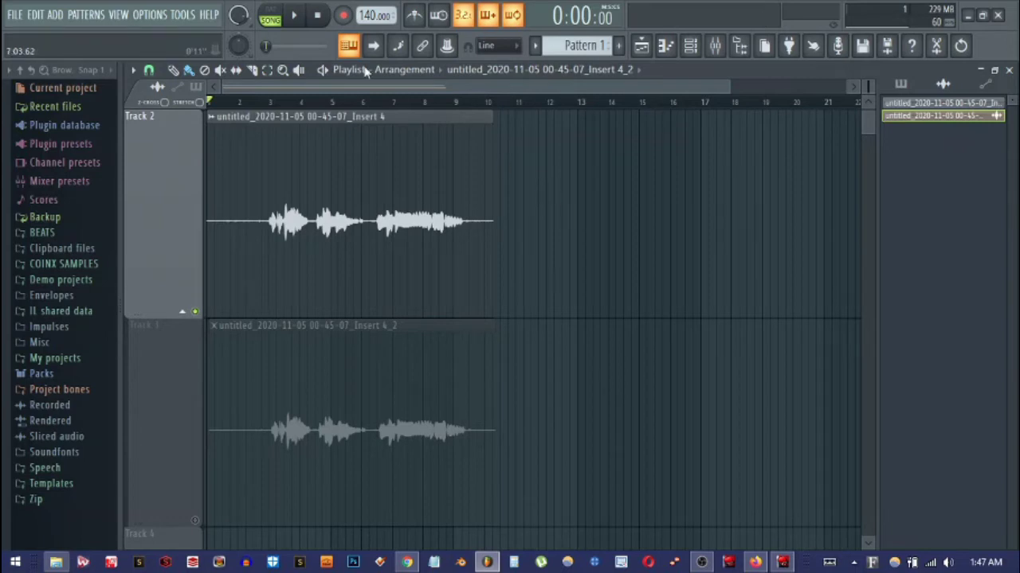
Play back the recording in the playlist and in Edison to listen for background noise.
left_click(295, 17)
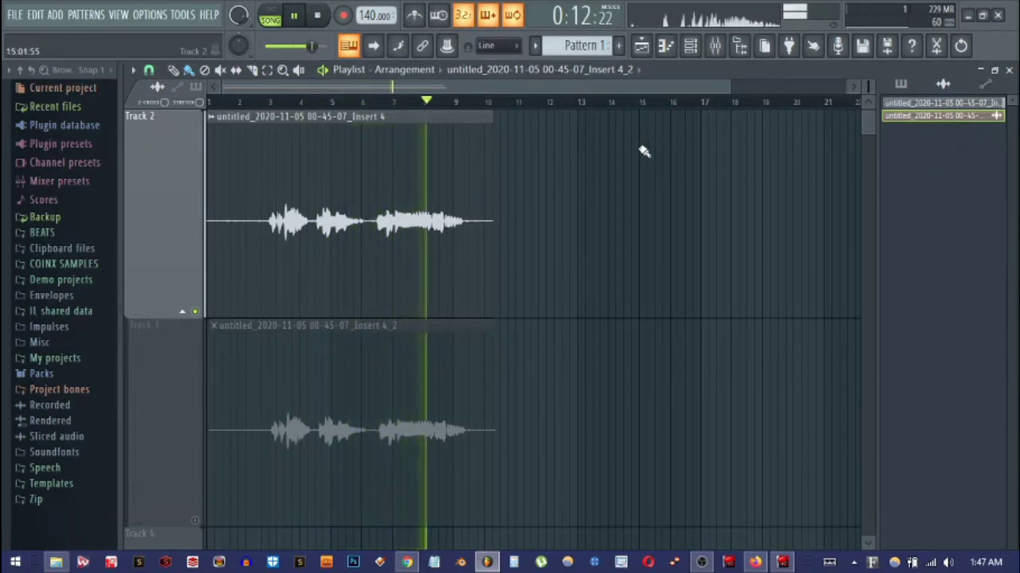
left_click(318, 17)
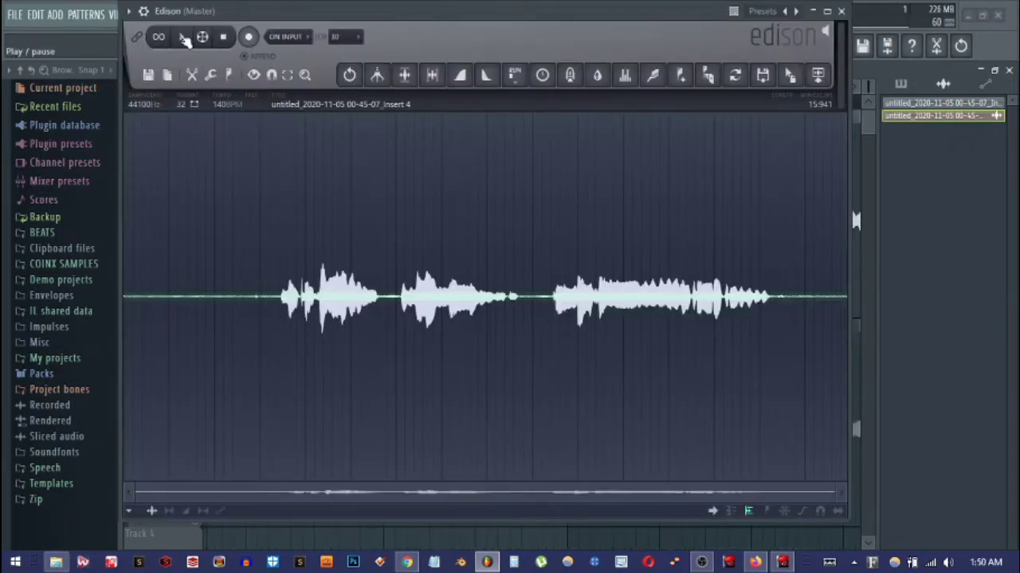
left_click(184, 40)
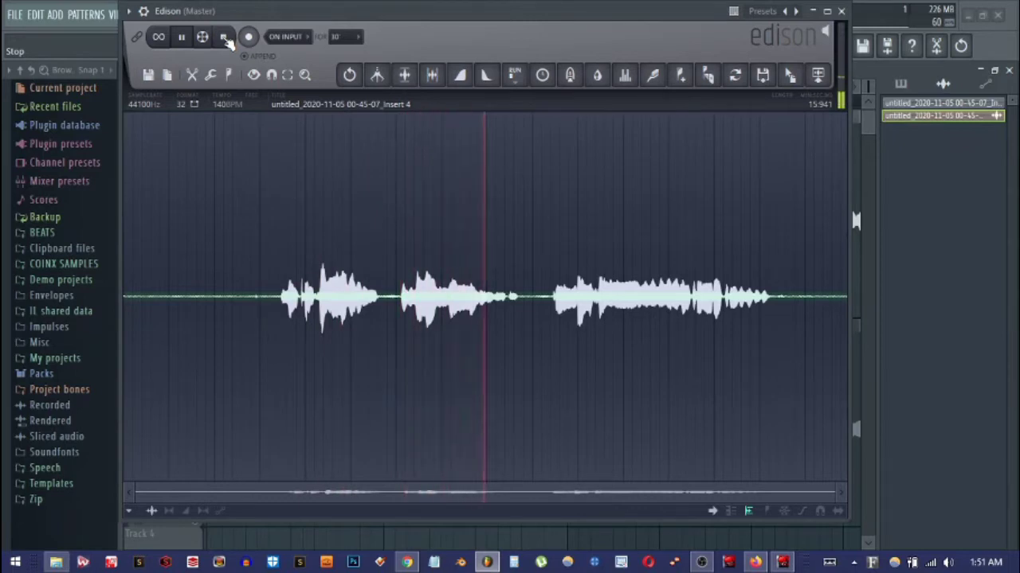
left_click(226, 40)
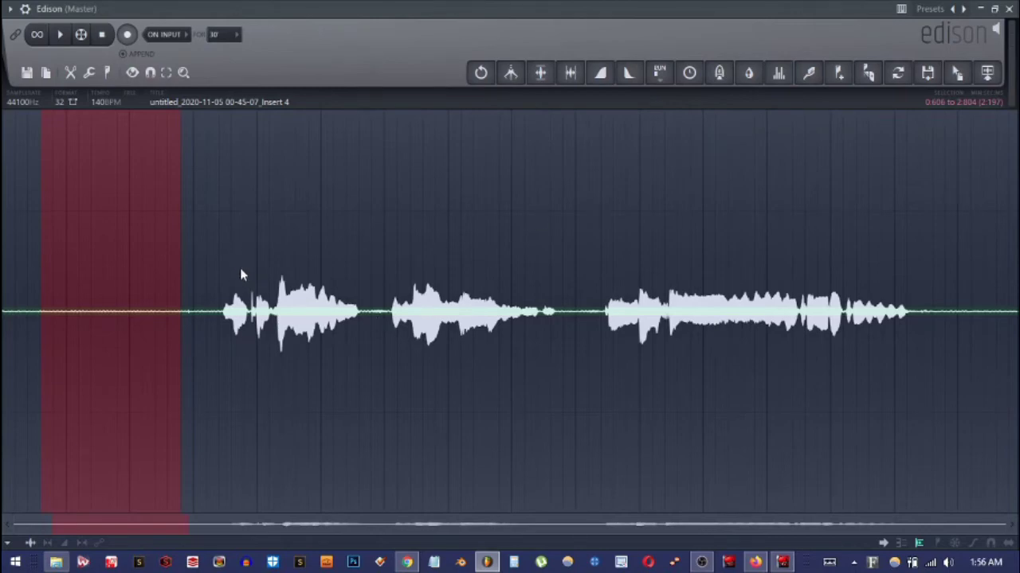
Select the entire recording in Edison and open the Clean up (denoise) tool.
left_click(27, 276)
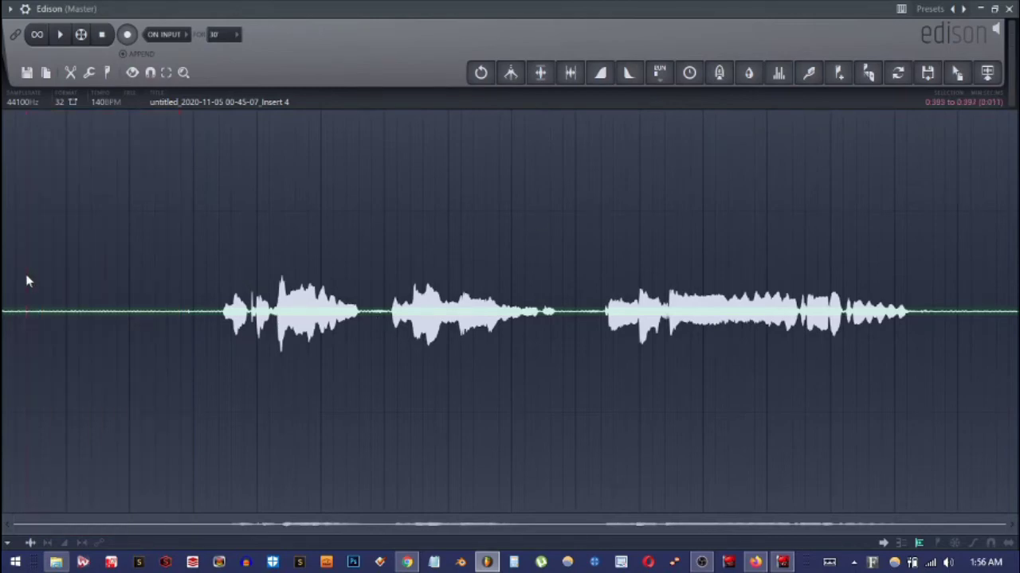
key("ctrl+a")
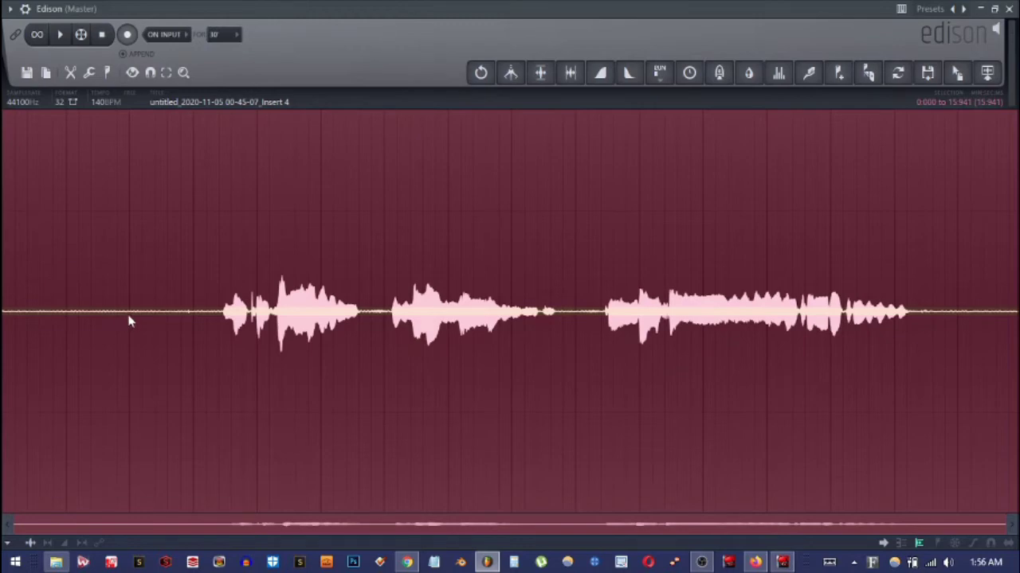
left_click(809, 73)
left_click_drag(387, 90, 245, 99)
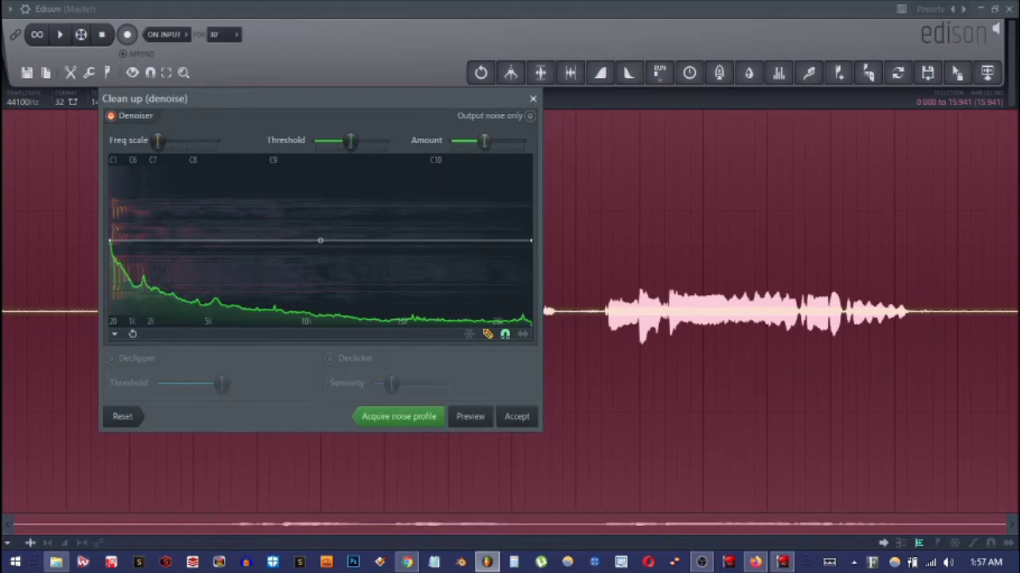
Preview the denoiser while fine-tuning its amount, and apply the noise removal to the selected recording.
mouse_move(483, 141)
left_mouse_down()
mouse_move(474, 142)
mouse_move(508, 141)
mouse_move(484, 141)
left_mouse_up()
left_click(470, 416)
left_click_drag(488, 152, 488, 156)
left_click_drag(483, 146, 483, 141)
left_click(517, 417)
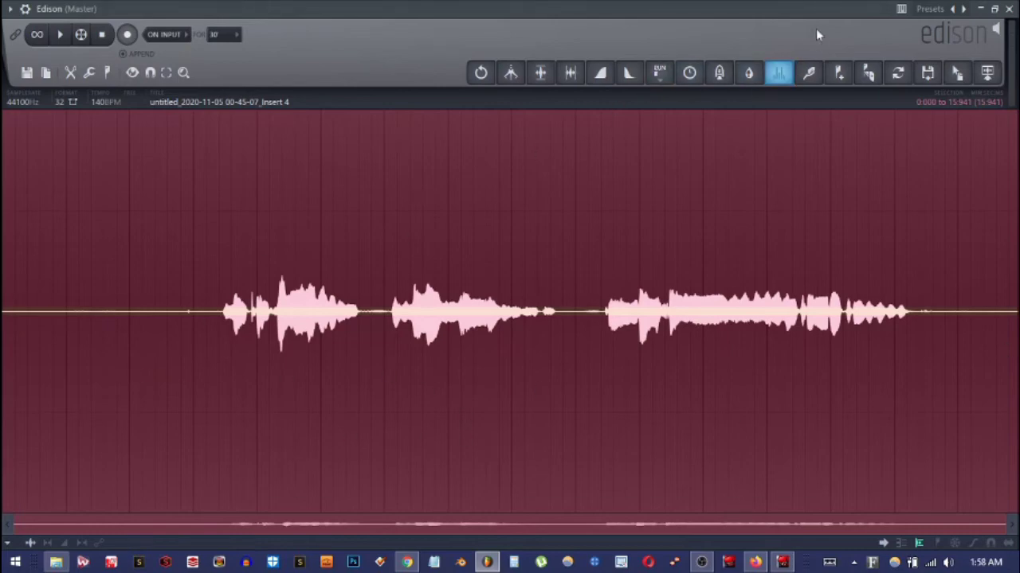
Copy the denoised sample from Edison to the start of playlist Track 4 and close Edison.
left_click(995, 10)
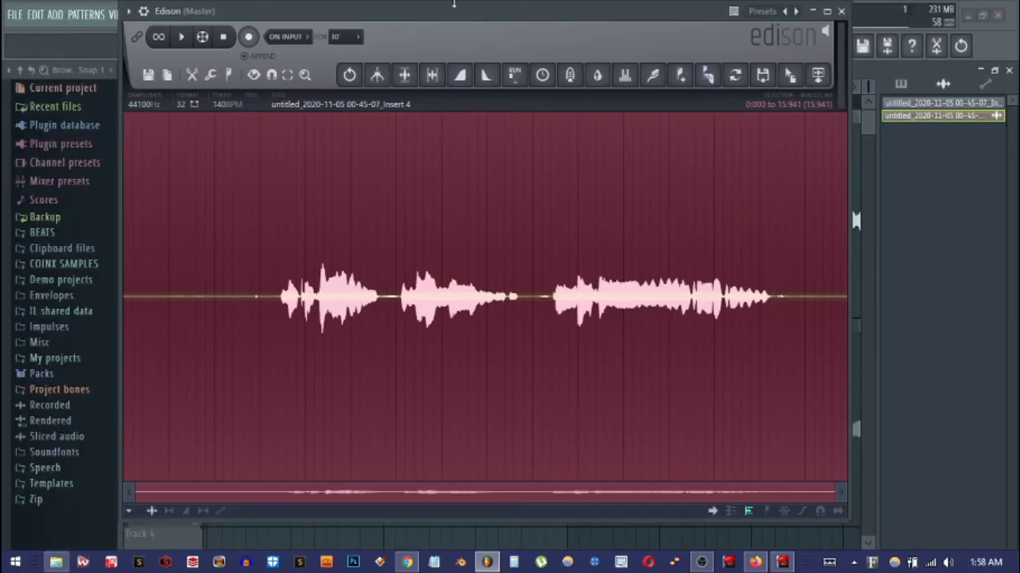
left_click_drag(376, 21, 366, 283)
left_click(665, 45)
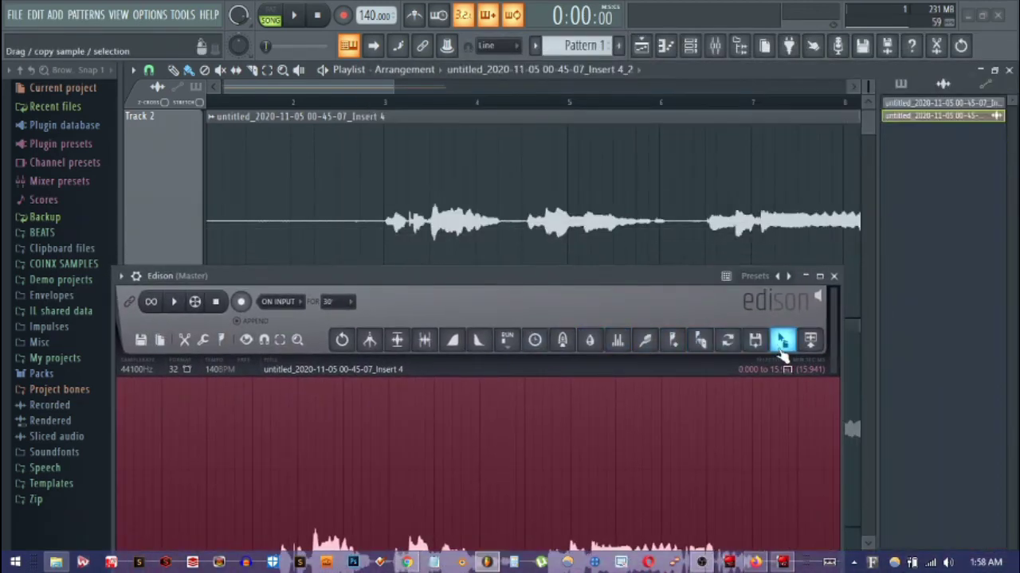
left_click_drag(781, 342, 210, 404)
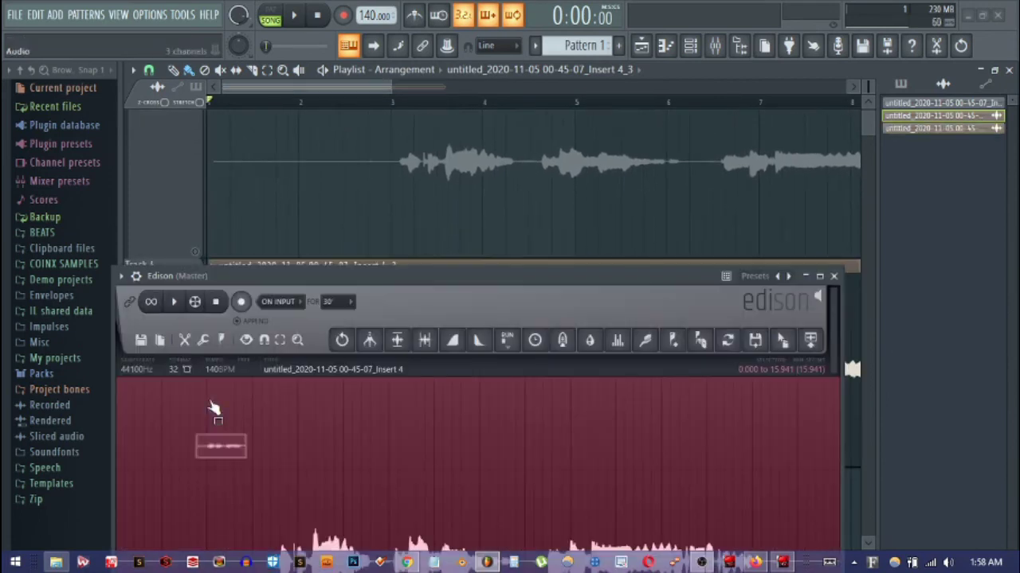
left_click(833, 275)
Delete the older muted copy of the recording, Insert 4_2, from Track 3.
scroll(399, 357, "up", 5)
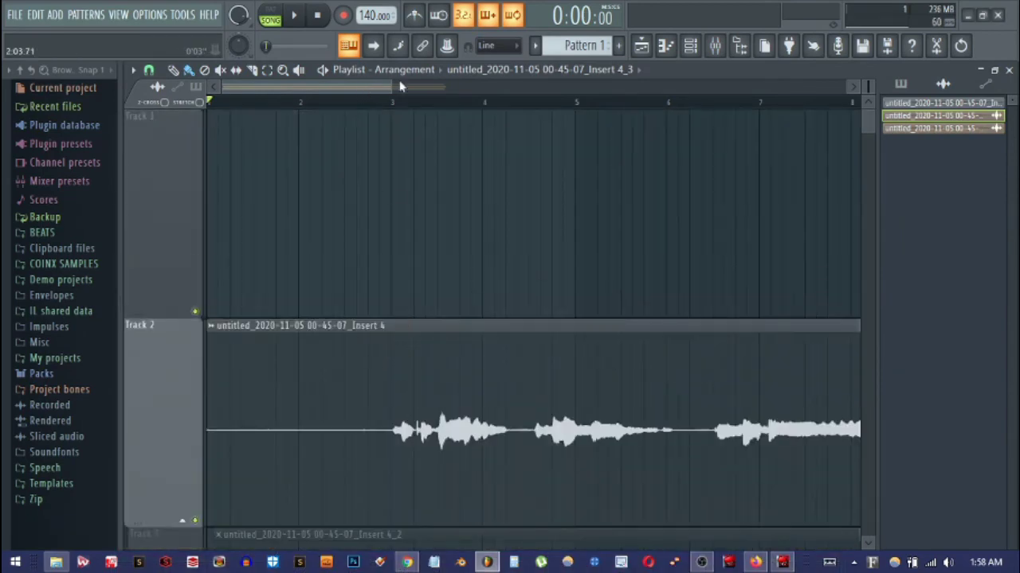
left_click_drag(403, 86, 1013, 83)
scroll(557, 308, "down", 3)
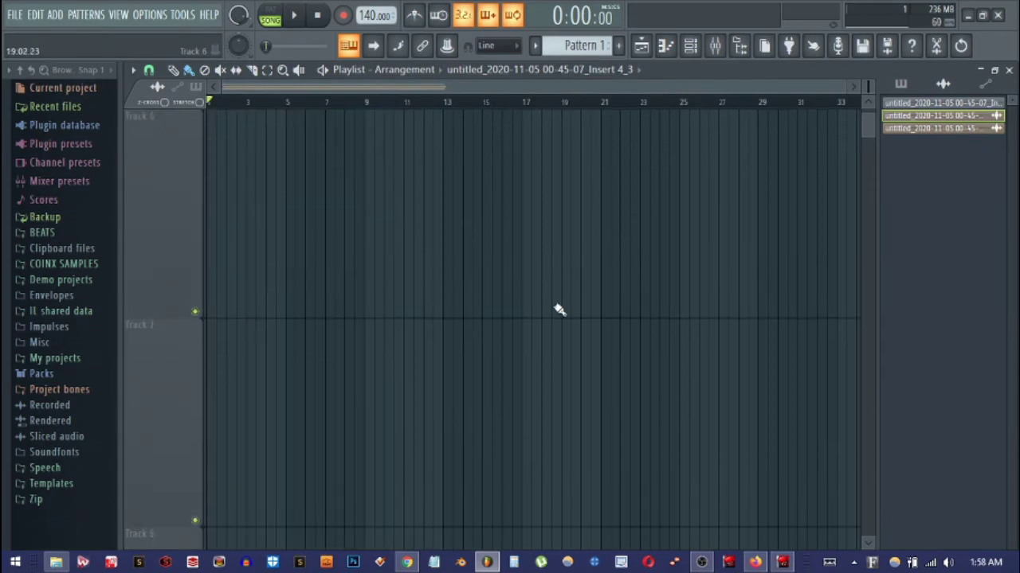
right_click(233, 393)
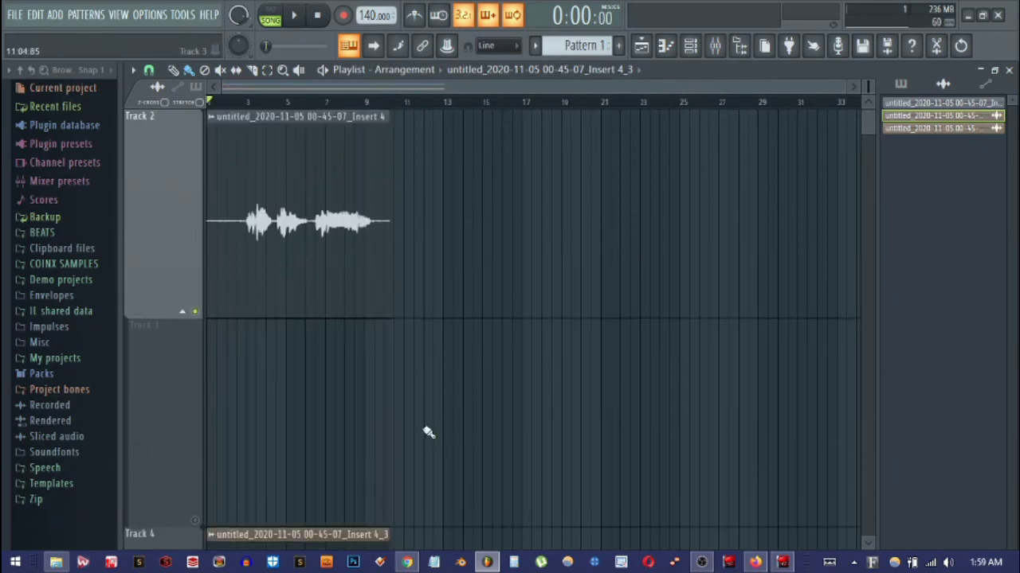
Move the denoised clip Insert 4_3 from Track 4 to the start of Track 3.
scroll(387, 496, "up", 2)
scroll(268, 342, "down", 2)
left_click_drag(238, 533, 239, 314)
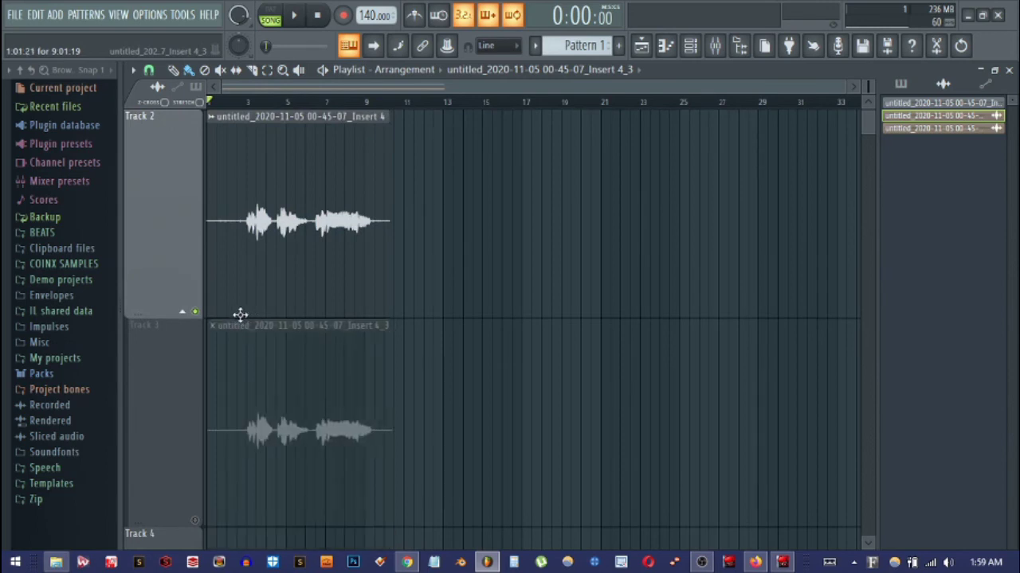
Play the original recording on Track 2 with Track 3 muted to hear its background noise.
left_click(195, 521)
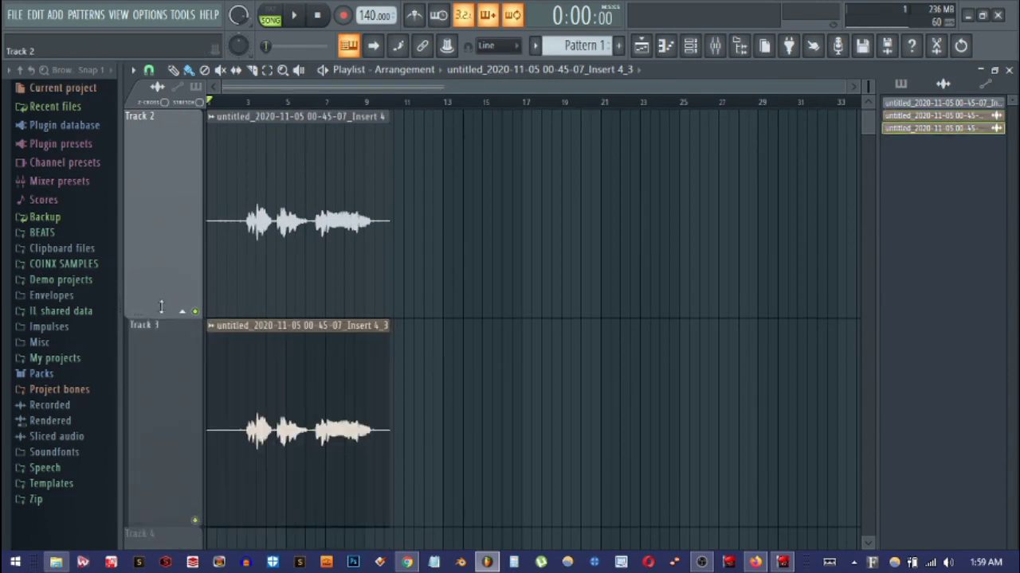
left_click(194, 521)
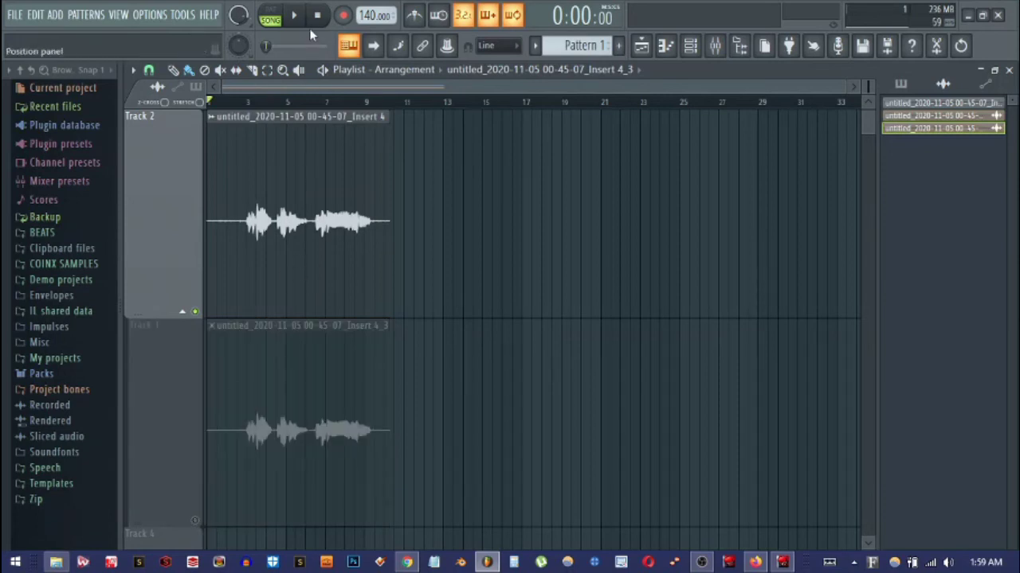
left_click(295, 16)
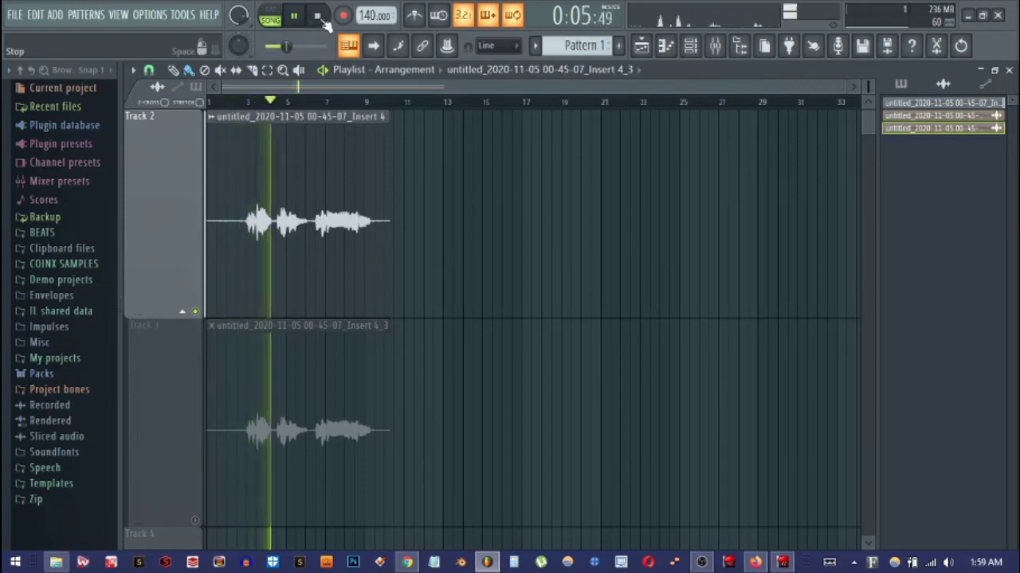
left_click(320, 17)
Mute Track 2, unmute Track 3, and play the denoised clip to compare it with the original.
left_click(199, 313)
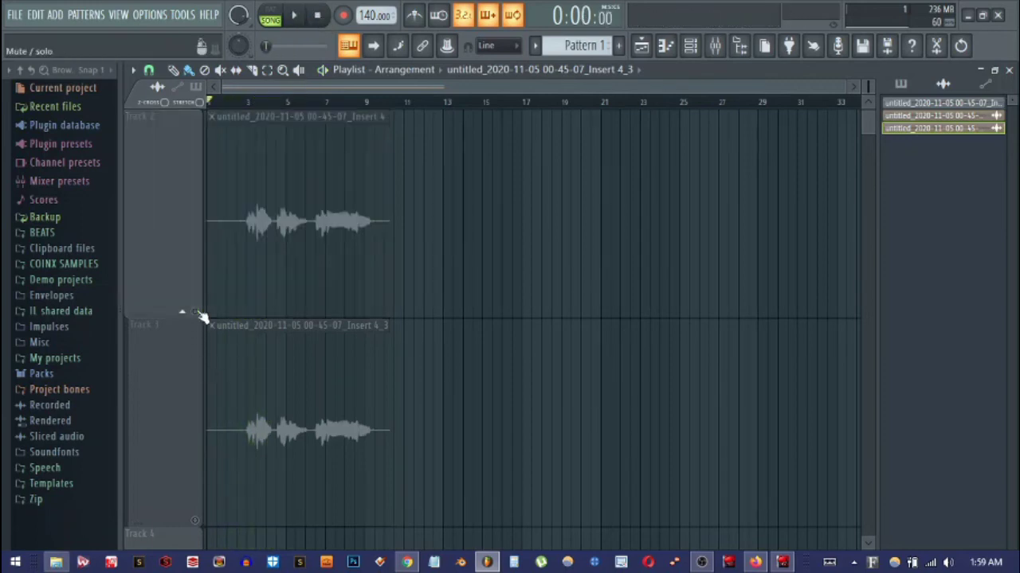
left_click(194, 521)
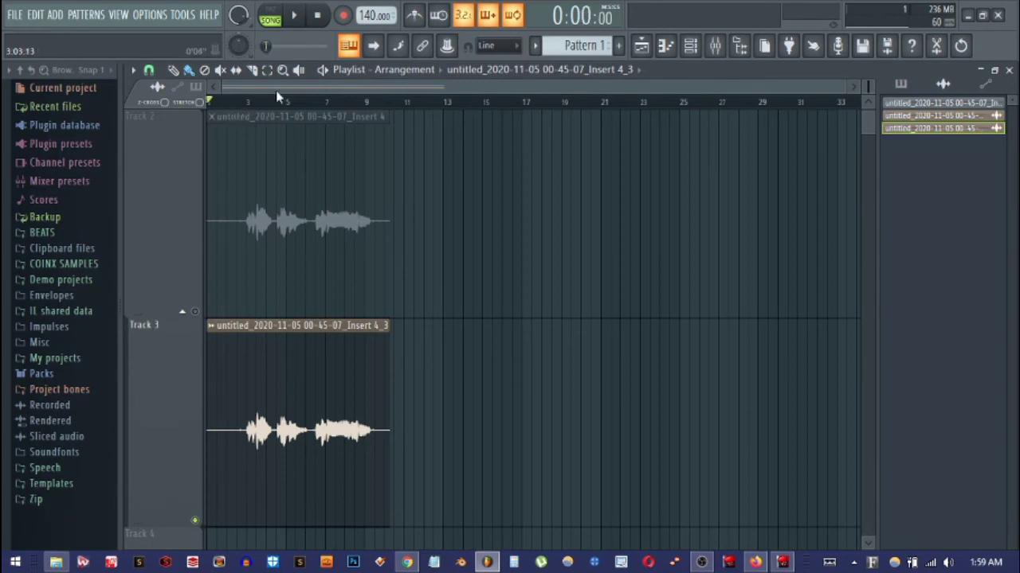
left_click(294, 17)
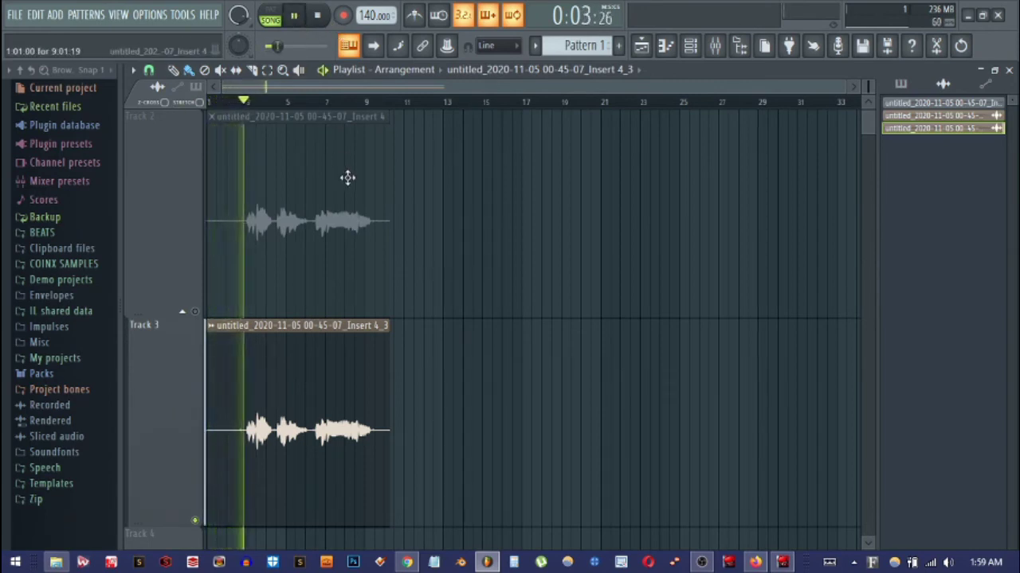
left_click(321, 16)
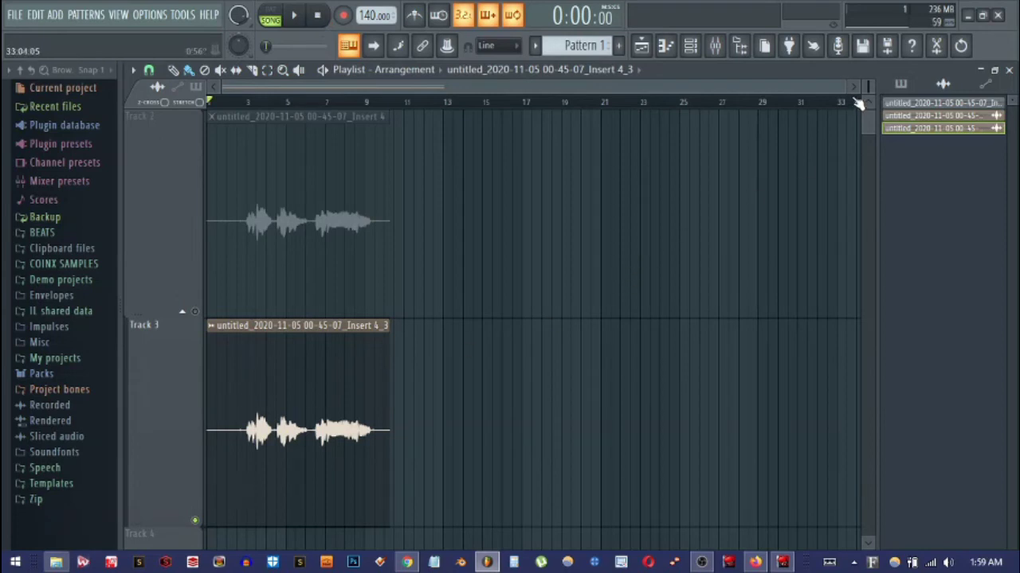
left_click_drag(849, 86, 356, 64)
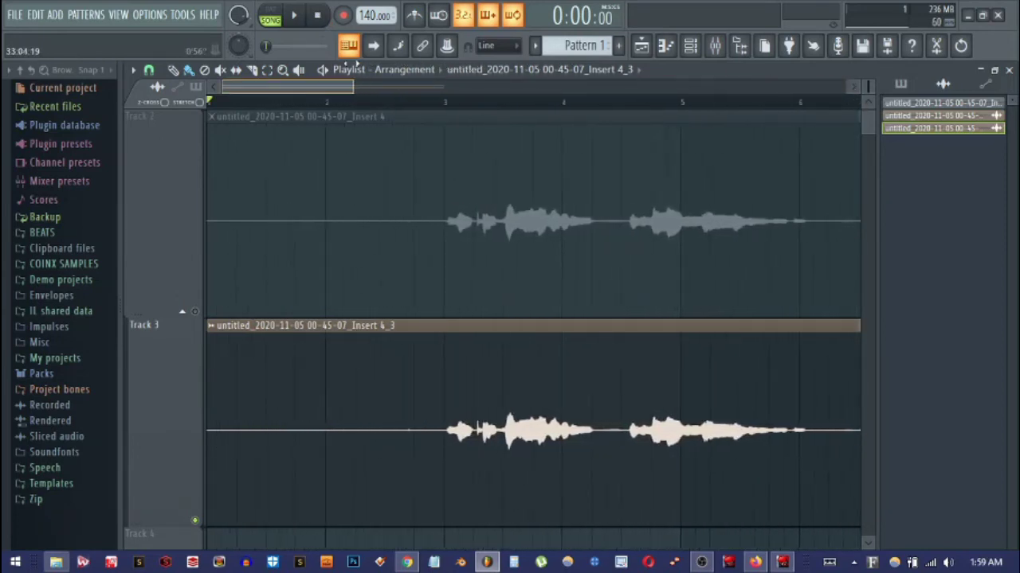